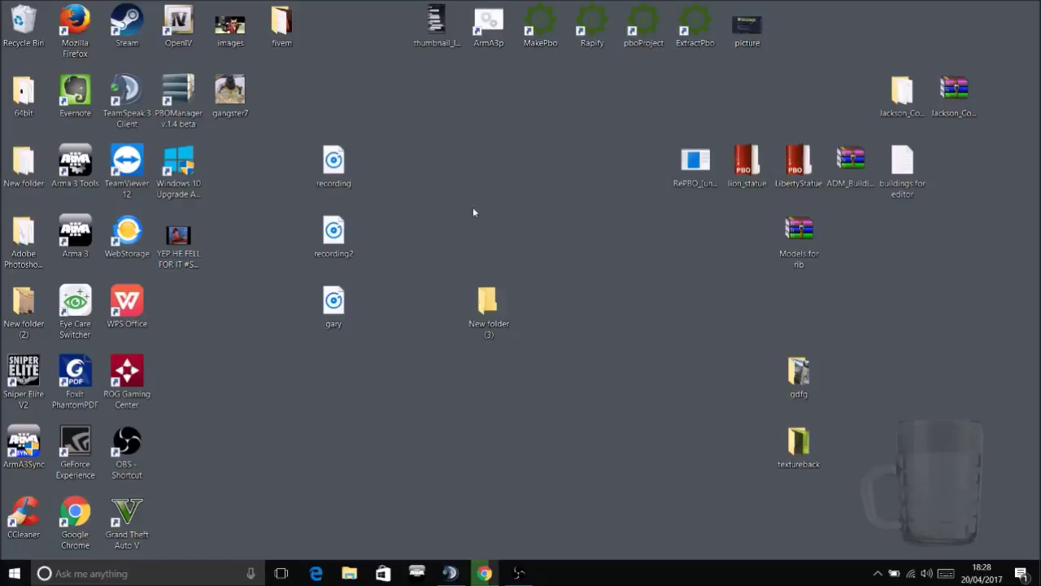
# - Switch to Chrome and download the FiveM client from fivem.net, agreeing to the Terms of Service
pyautogui.click(488, 303)
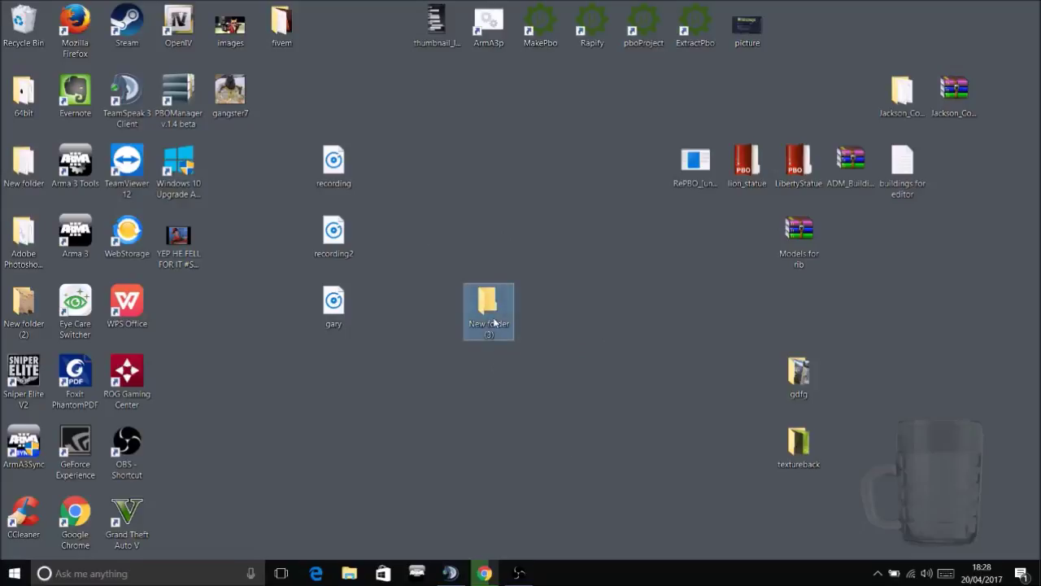
pyautogui.click(498, 419)
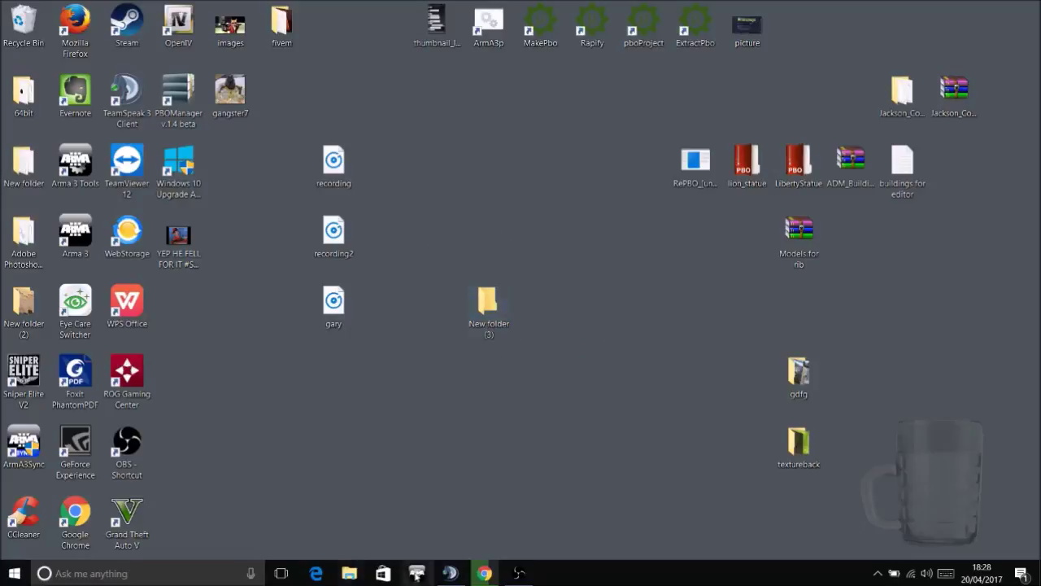
pyautogui.click(485, 572)
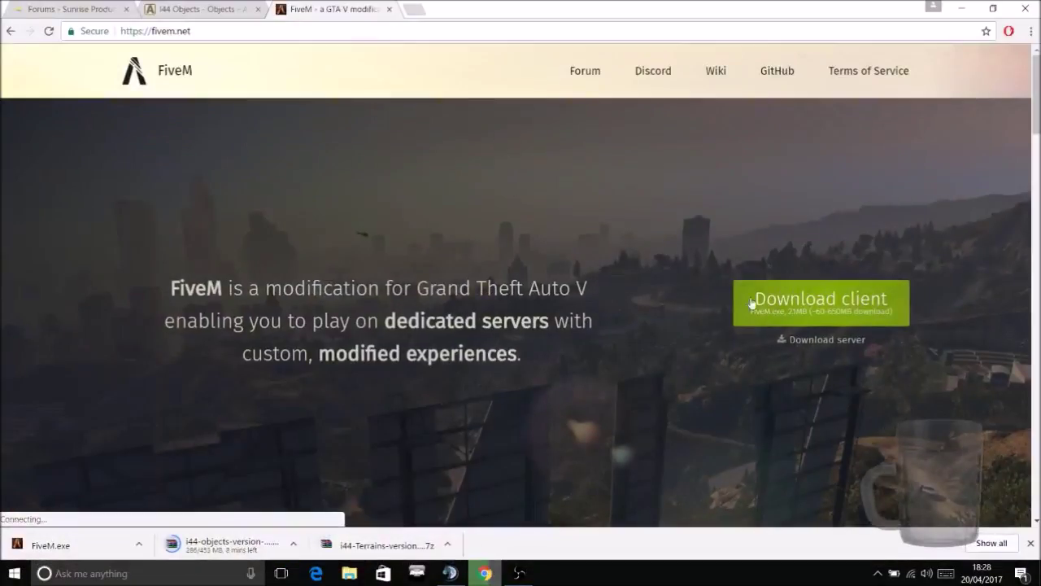
pyautogui.click(799, 303)
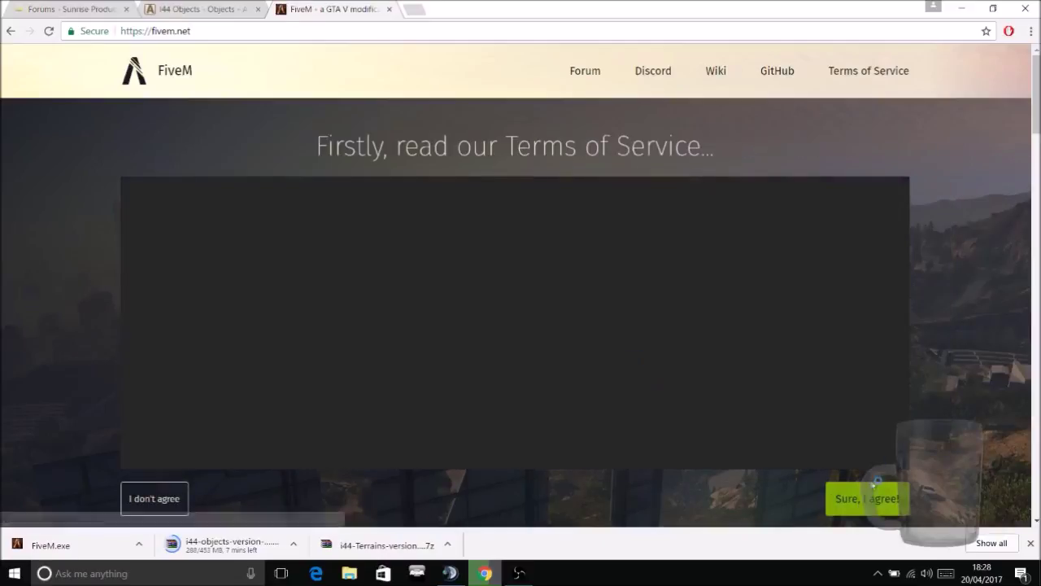
pyautogui.click(875, 492)
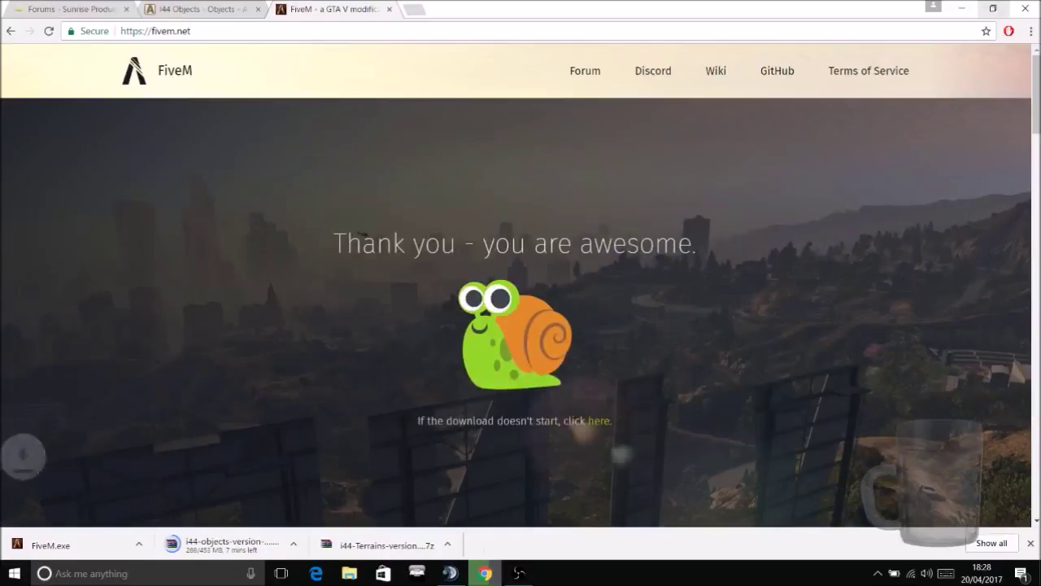
pyautogui.click(960, 8)
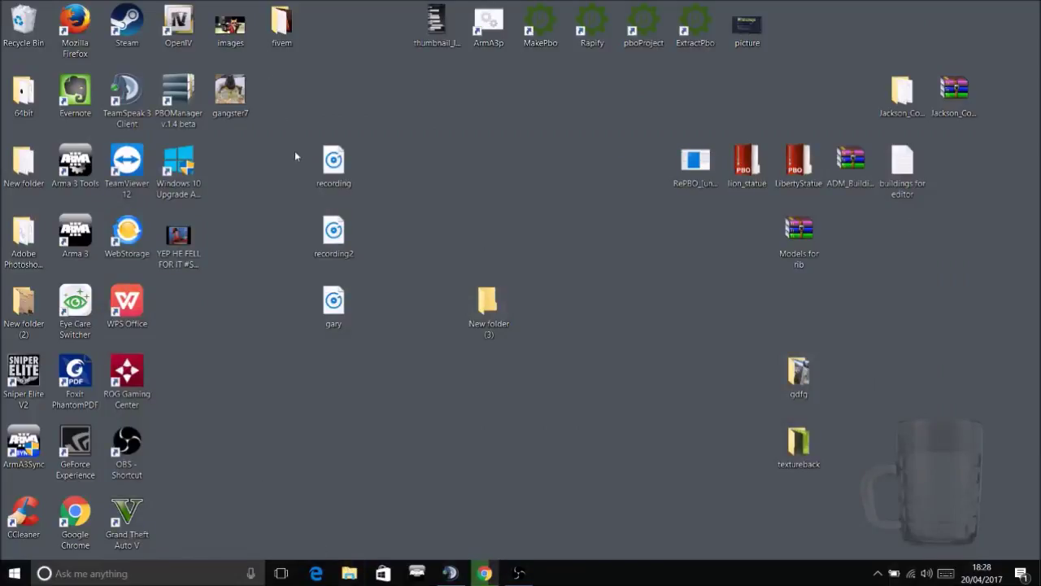
# - Move the FiveM application from the Downloads folder into New folder (3) on the desktop, and close the Downloads window
pyautogui.press('super+e')
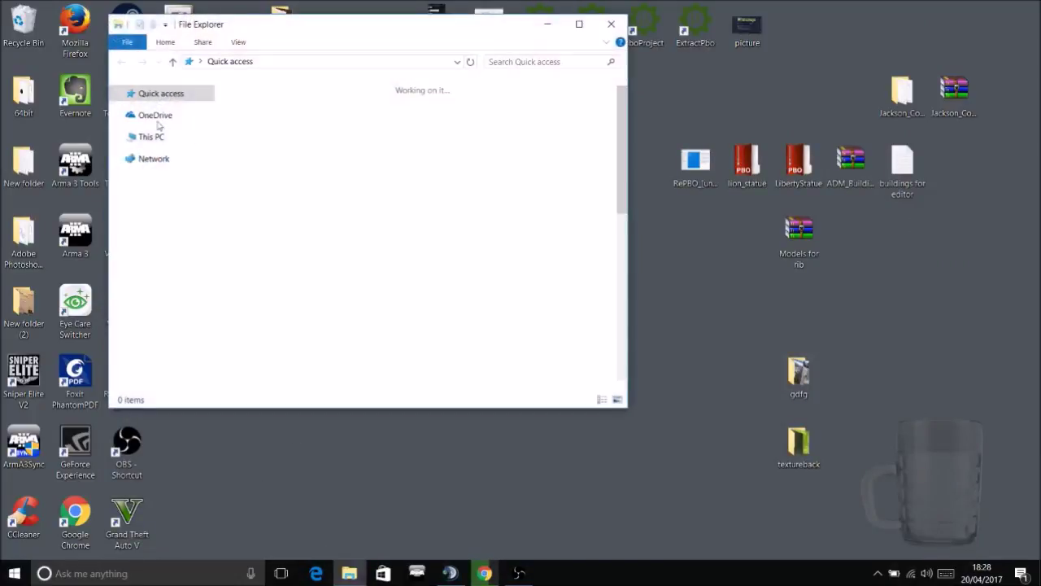
pyautogui.click(175, 186)
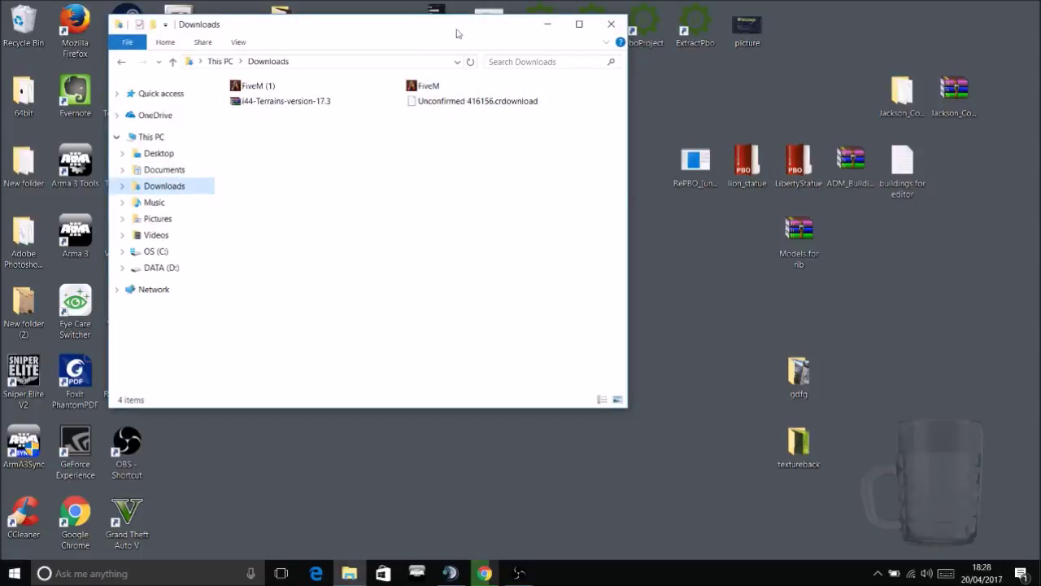
pyautogui.moveTo(456, 34); pyautogui.dragTo(969, 163)
pyautogui.moveTo(935, 216); pyautogui.dragTo(486, 324)
pyautogui.moveTo(821, 150); pyautogui.dragTo(567, 136)
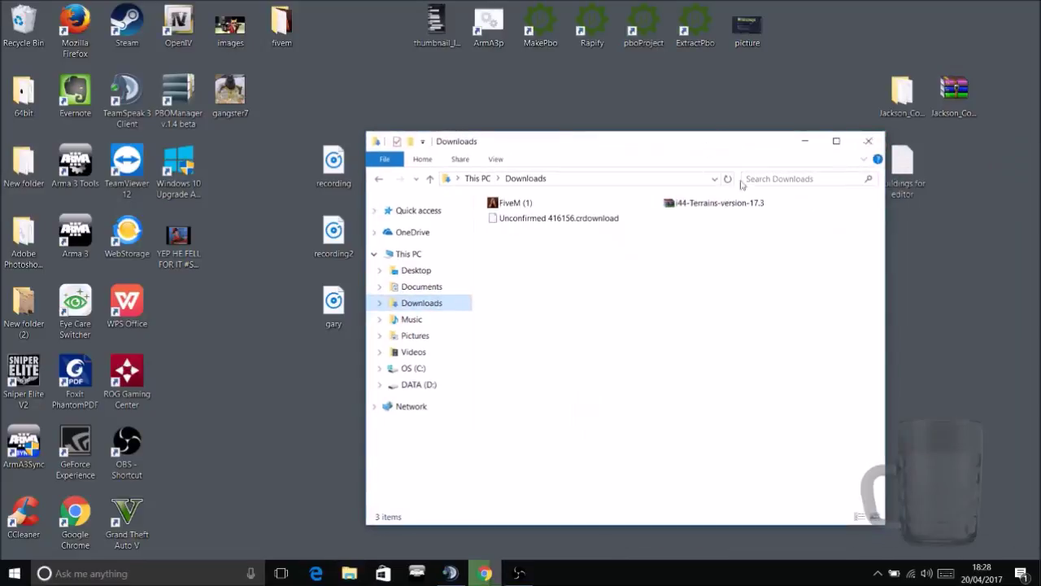
pyautogui.click(868, 141)
# - Run the FiveM application from New folder (3) and move the updater and folder windows apart
pyautogui.doubleClick(488, 305)
pyautogui.click(497, 220)
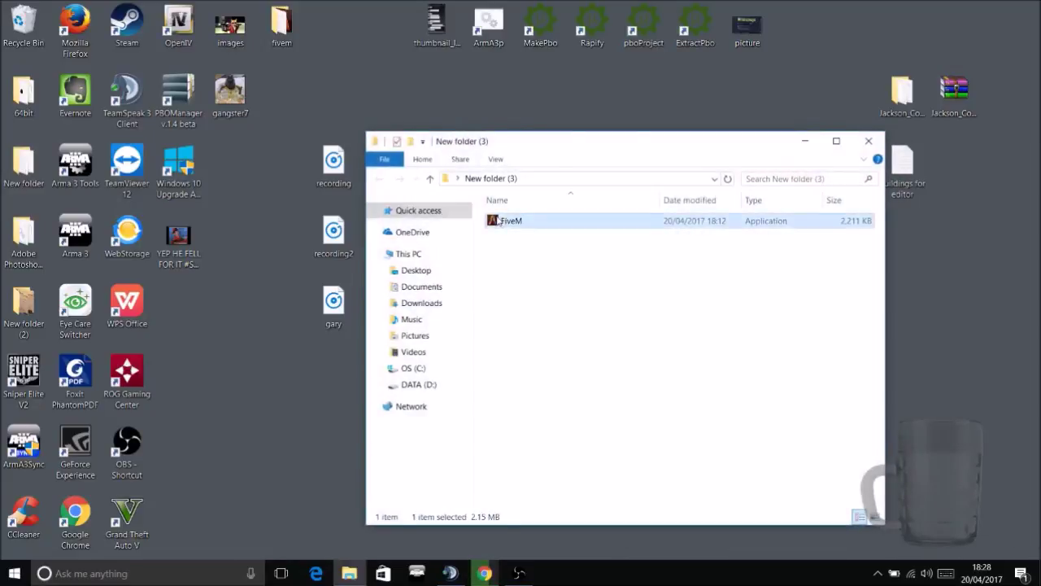
pyautogui.doubleClick(498, 220)
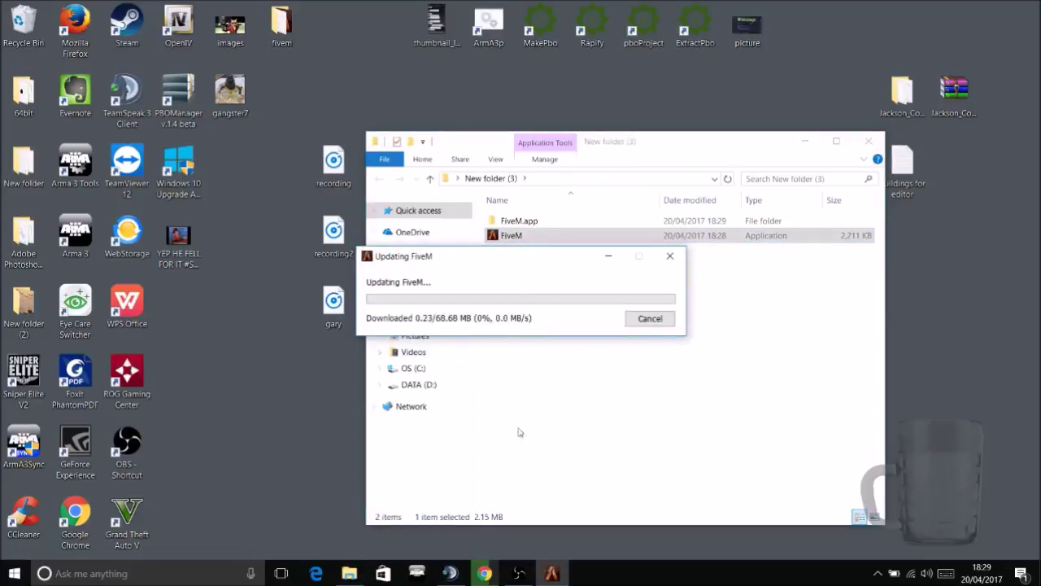
pyautogui.moveTo(573, 262); pyautogui.dragTo(377, 187)
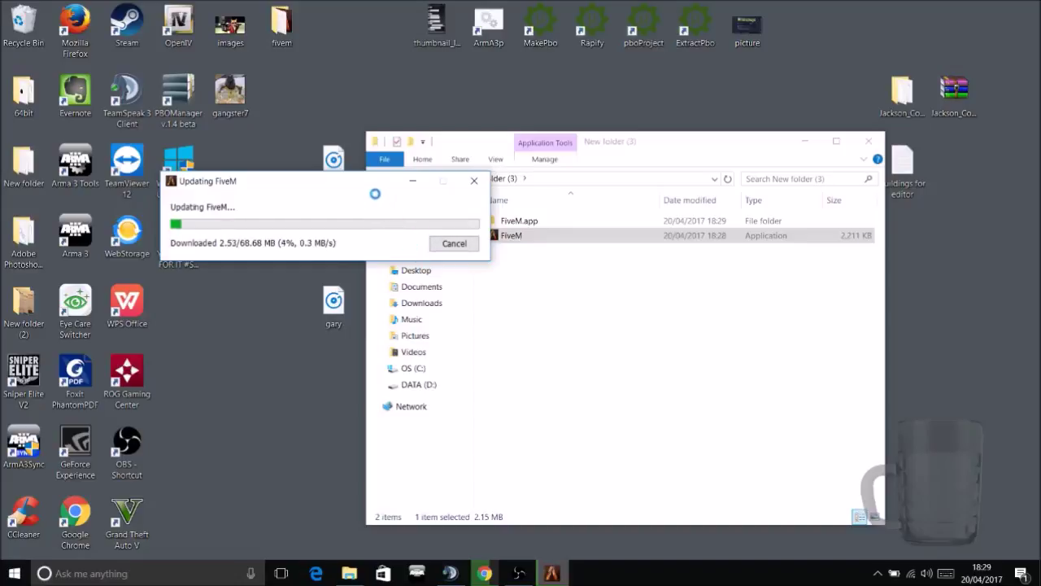
pyautogui.click(605, 238)
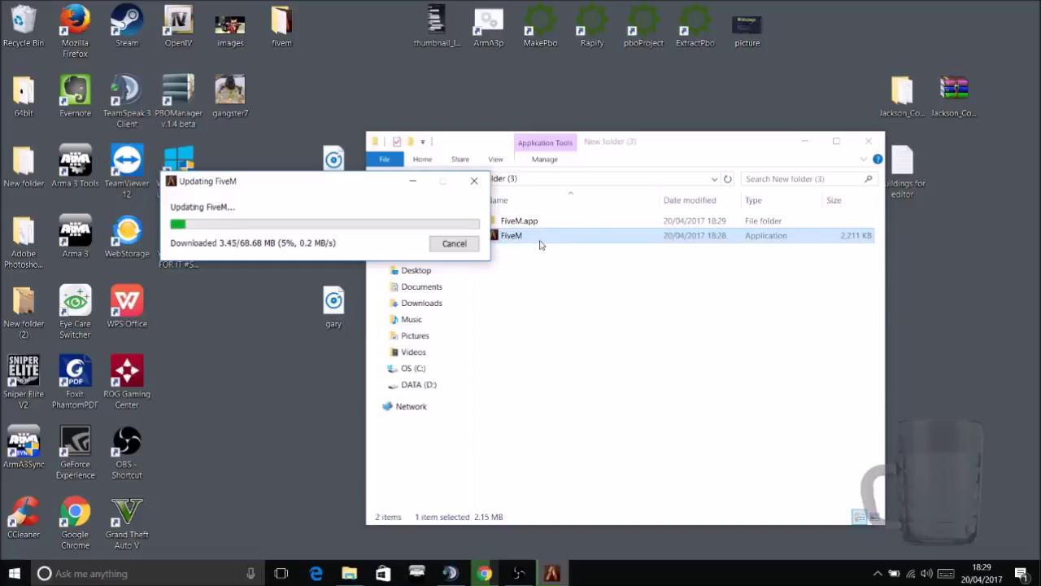
pyautogui.moveTo(606, 141); pyautogui.dragTo(639, 125)
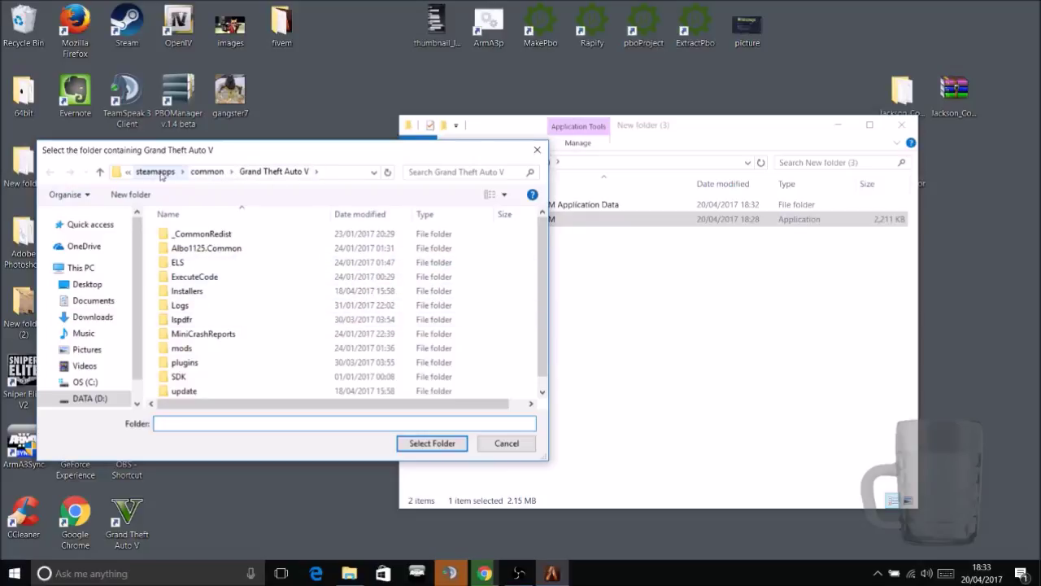
# - Select DATA (D:) > Steam > steamapps > common > Grand Theft Auto V as the folder containing the game
pyautogui.click(91, 398)
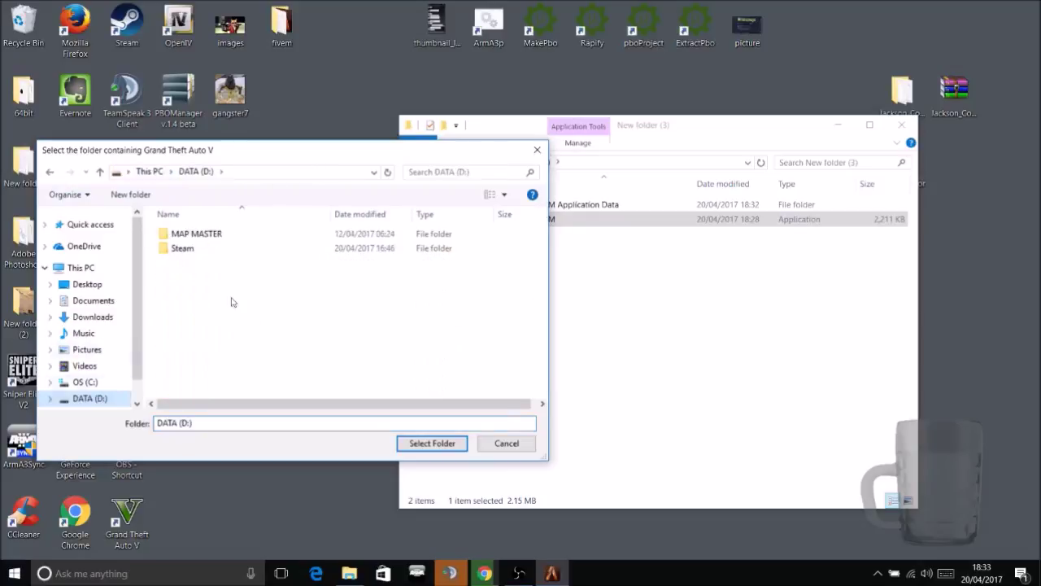
pyautogui.doubleClick(185, 248)
pyautogui.scroll(-3, 199, 364)
pyautogui.doubleClick(204, 375)
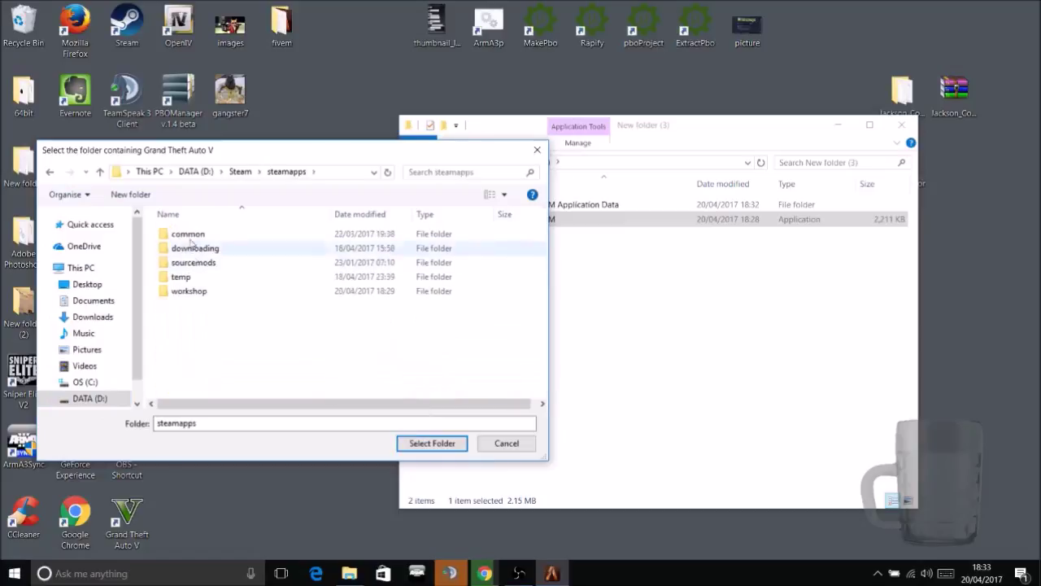
pyautogui.doubleClick(198, 233)
pyautogui.click(207, 263)
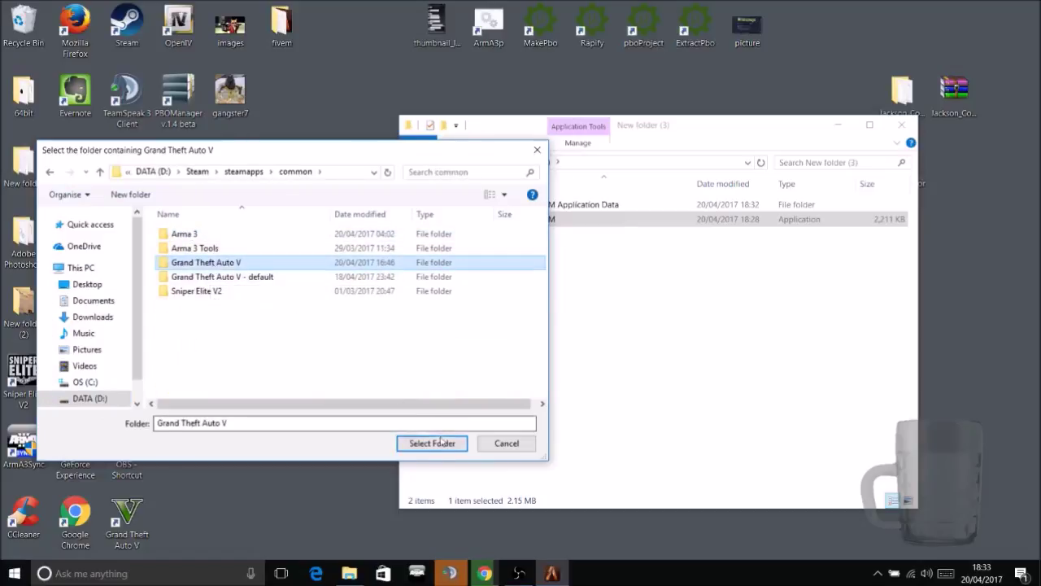
pyautogui.click(432, 442)
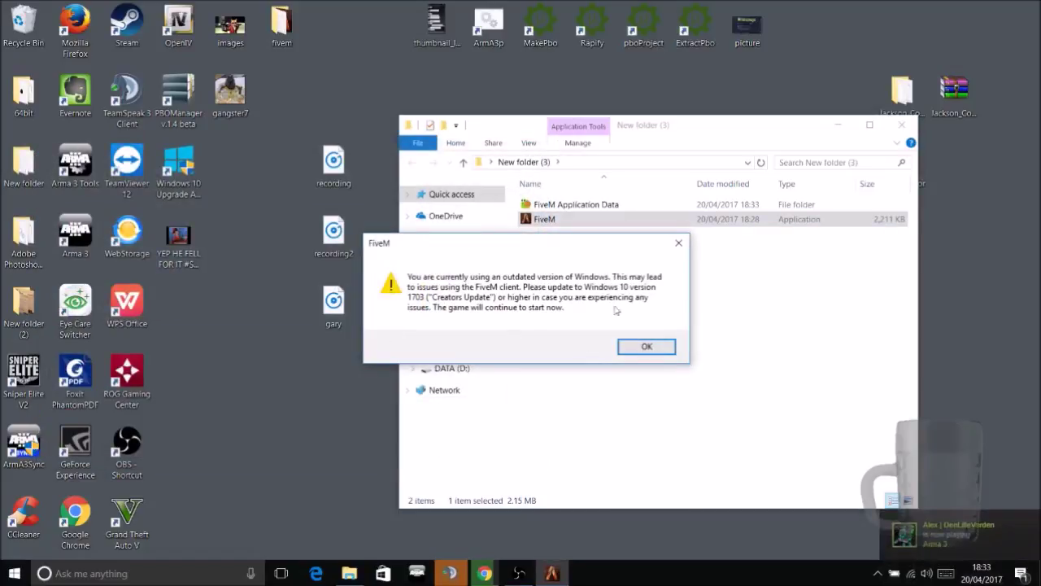
# - Dismiss the outdated Windows version warning and agree to update the FiveM game cache
pyautogui.click(635, 348)
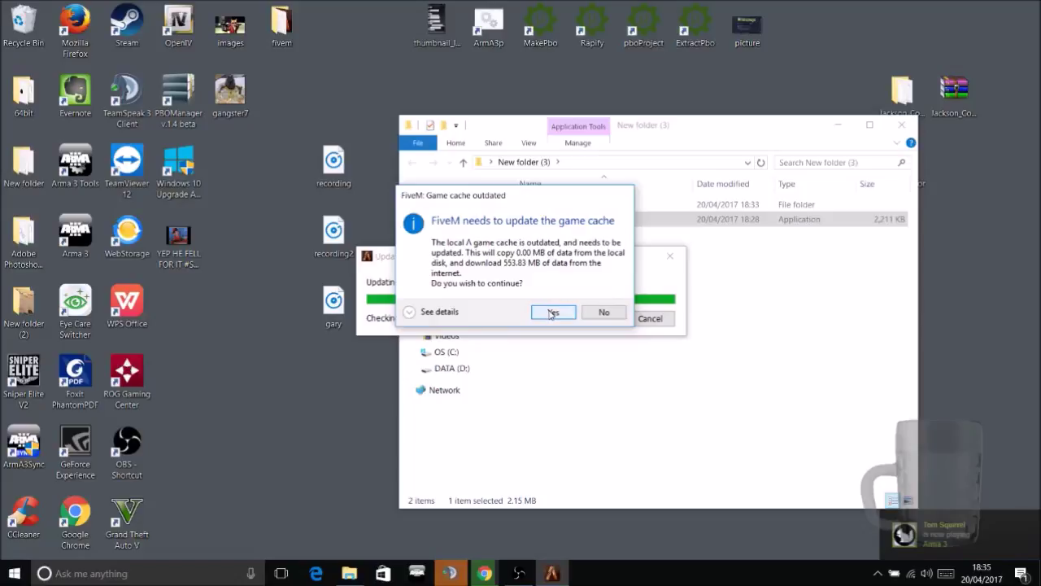
pyautogui.click(552, 313)
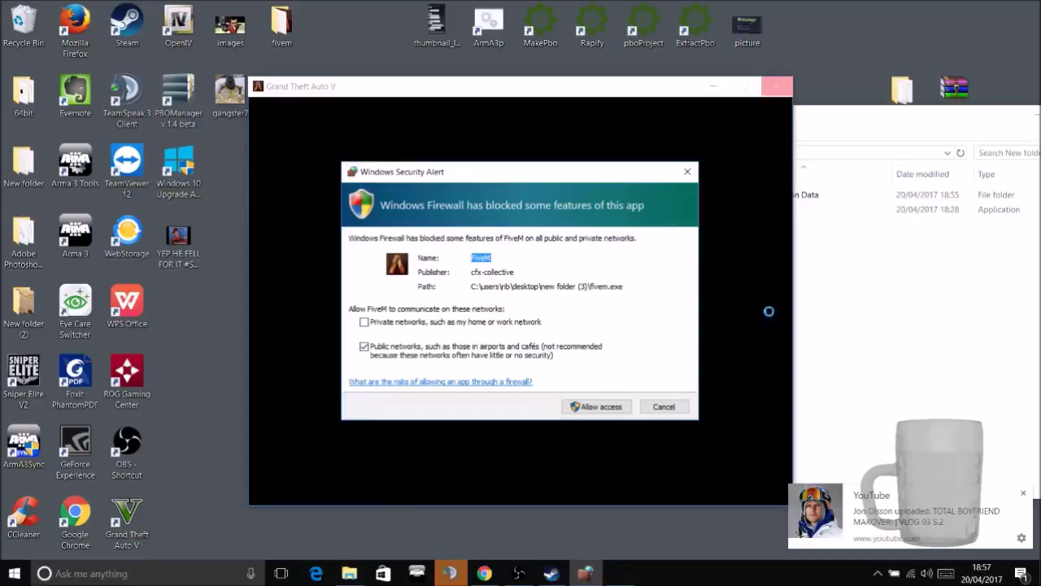
# - Allow FiveM through Windows Firewall on public networks and bring the New folder (3) window into view
pyautogui.moveTo(561, 179); pyautogui.dragTo(561, 158)
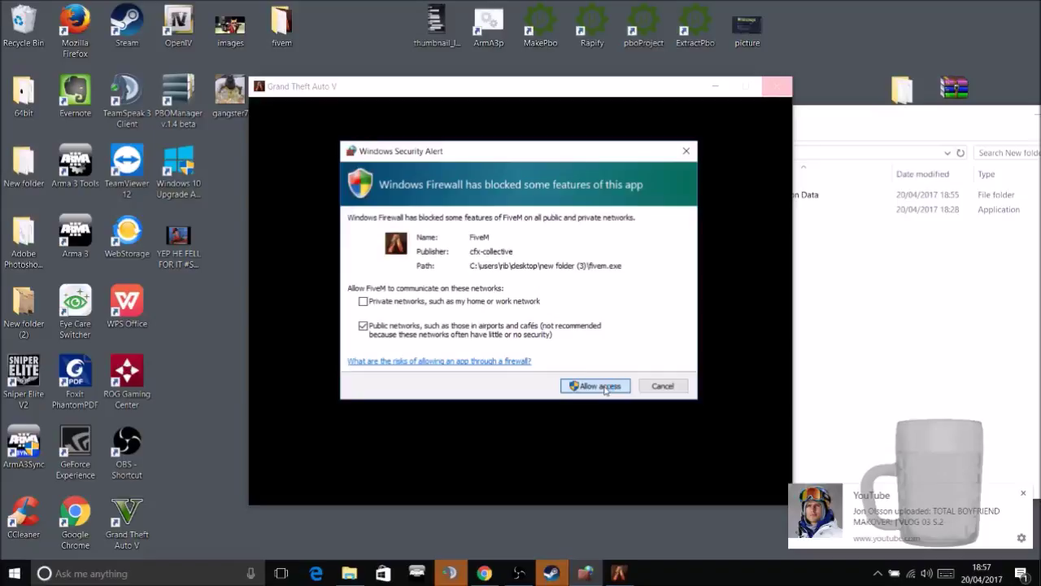
pyautogui.click(933, 359)
pyautogui.moveTo(728, 124); pyautogui.dragTo(624, 120)
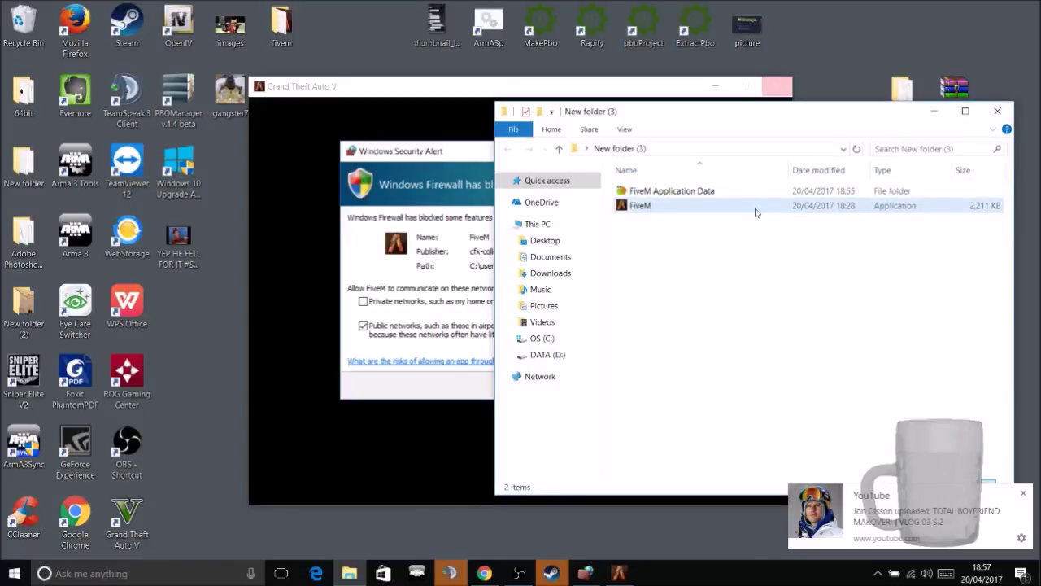
pyautogui.moveTo(755, 212)
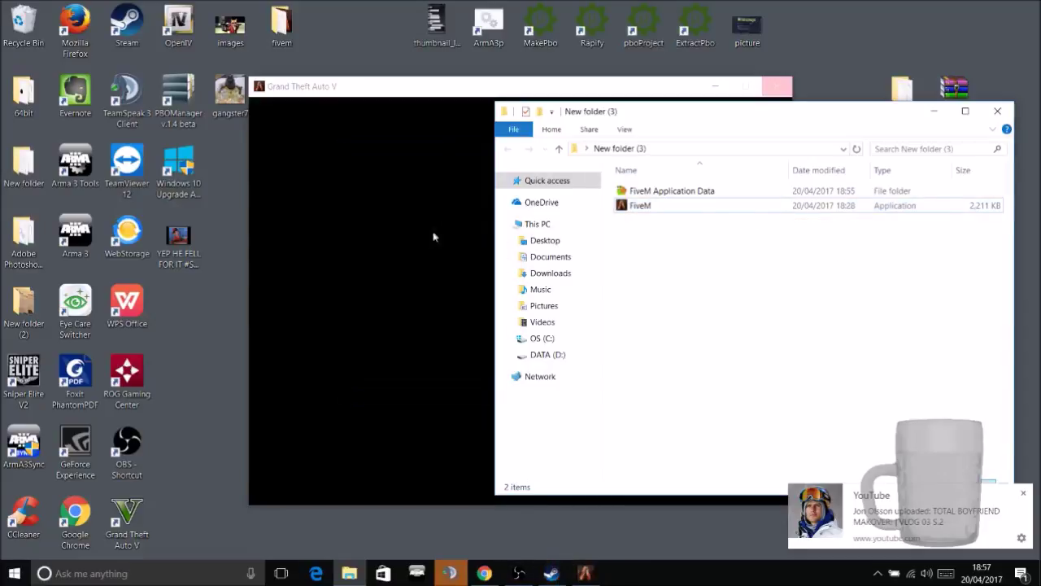
# - Bring the Grand Theft Auto V window to the front and browse FiveM's Multiplayer server list
pyautogui.click(616, 91)
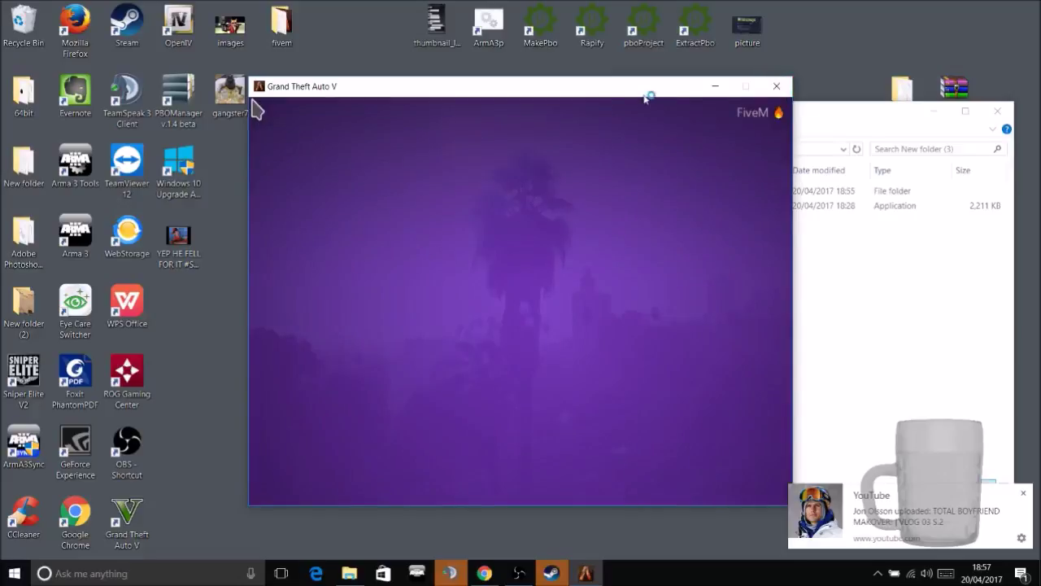
pyautogui.moveTo(645, 94); pyautogui.dragTo(537, 93)
pyautogui.click(767, 133)
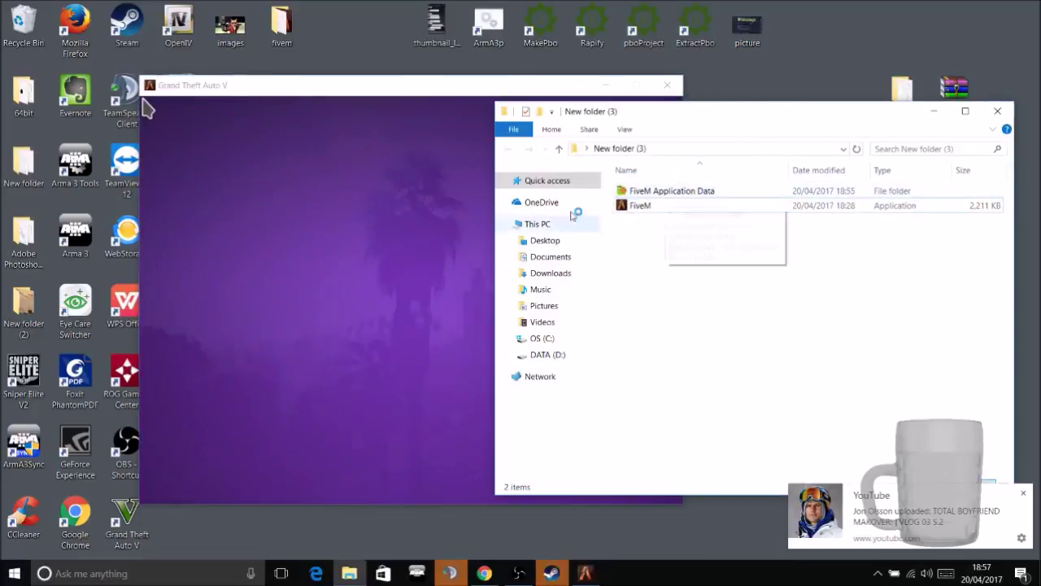
pyautogui.click(402, 112)
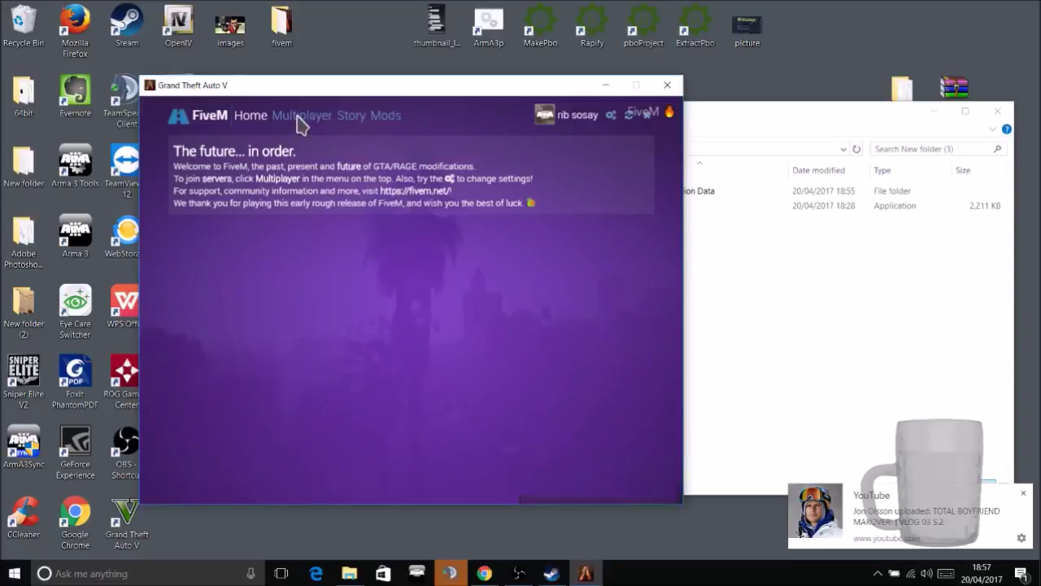
pyautogui.click(299, 118)
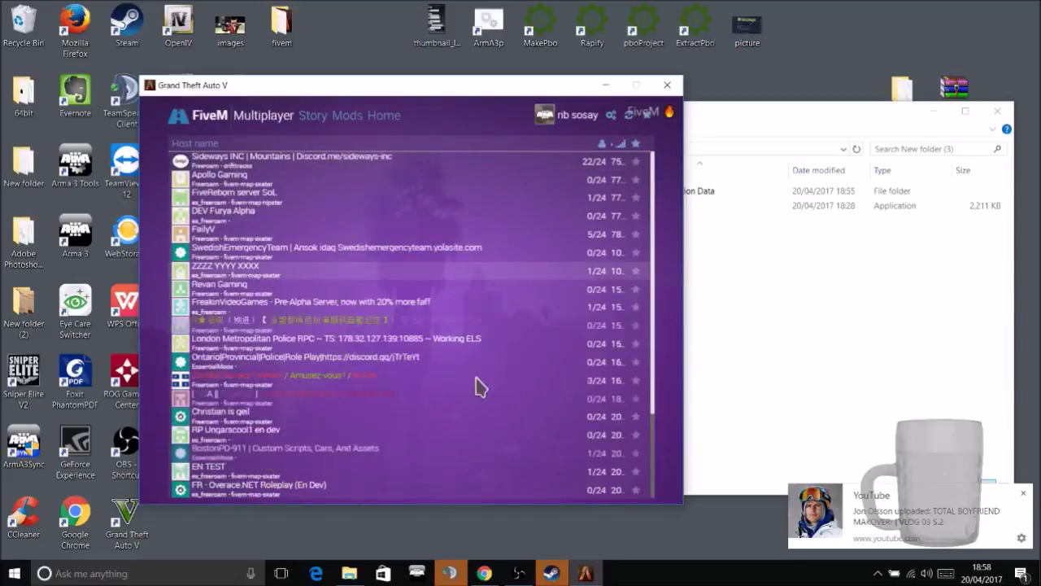
pyautogui.scroll(-1, 338, 291)
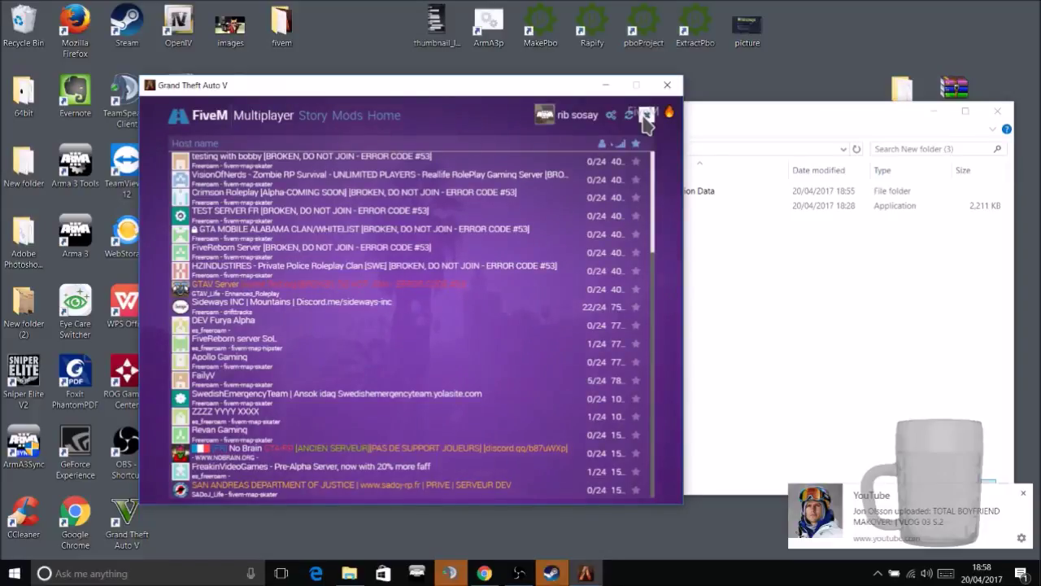
# - Exit FiveM and switch to the Open Broadcaster Software window
pyautogui.click(647, 118)
pyautogui.click(518, 572)
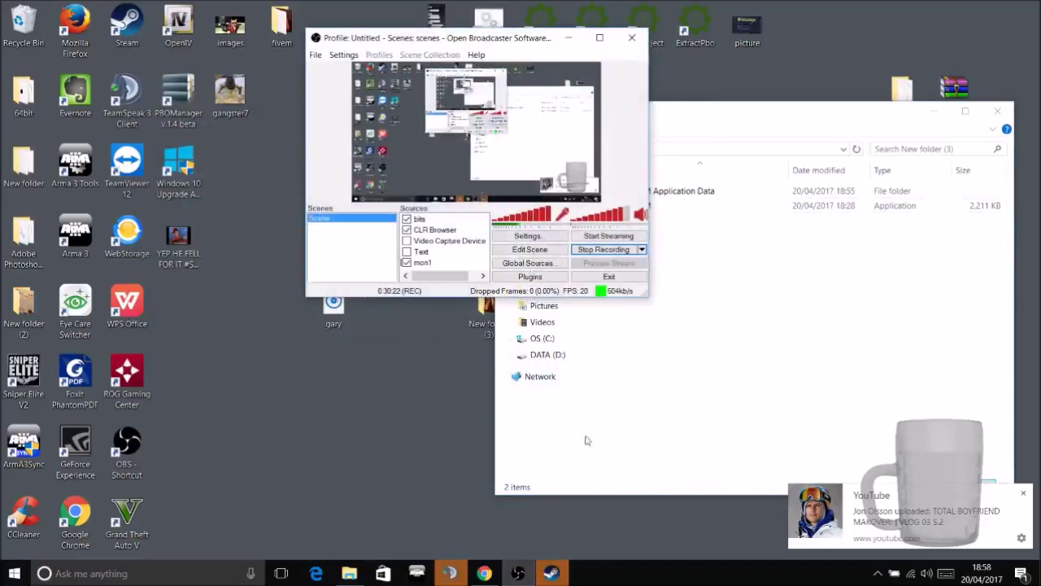